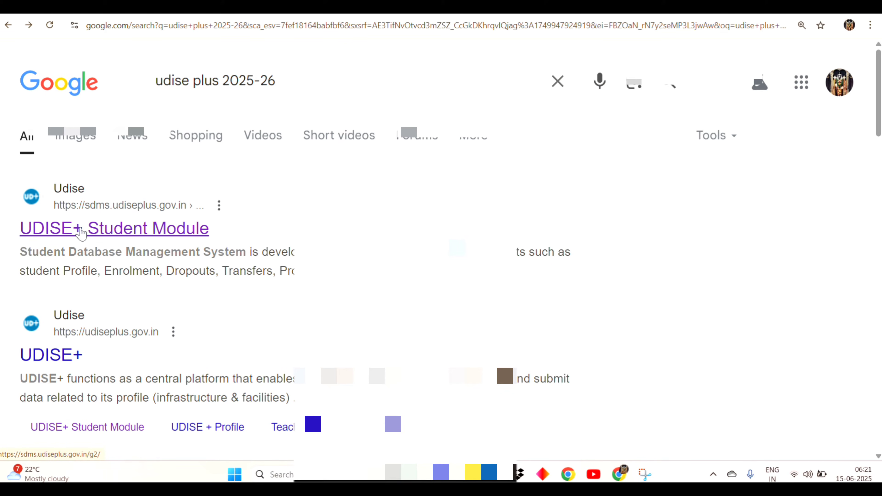
# - Open the UDISE+ Student Module and go to the ANDHRA PRADESH login page
pyautogui.click(80, 232)
pyautogui.click(156, 353)
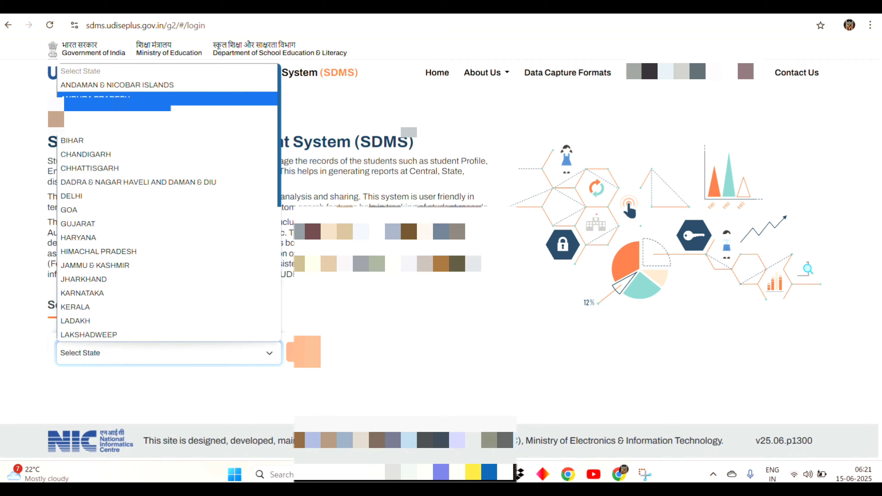
pyautogui.click(167, 98)
pyautogui.click(315, 358)
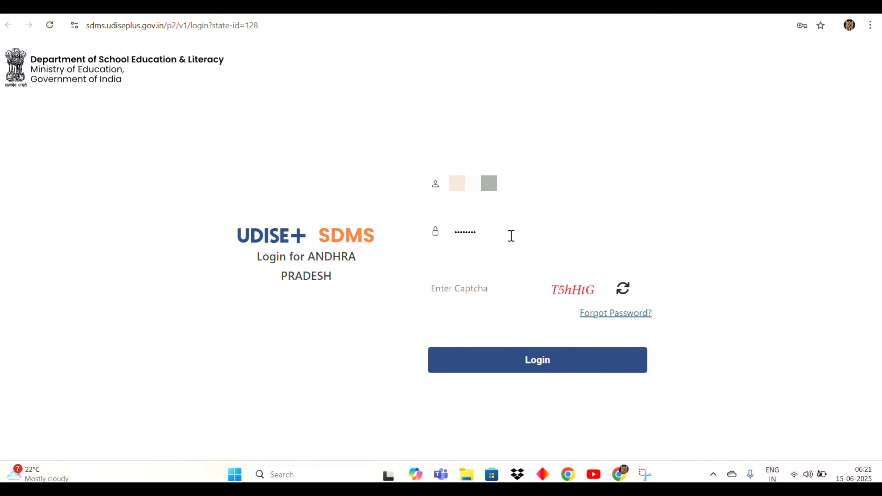
# - Enter the captcha code and log in to the school account
pyautogui.click(483, 288)
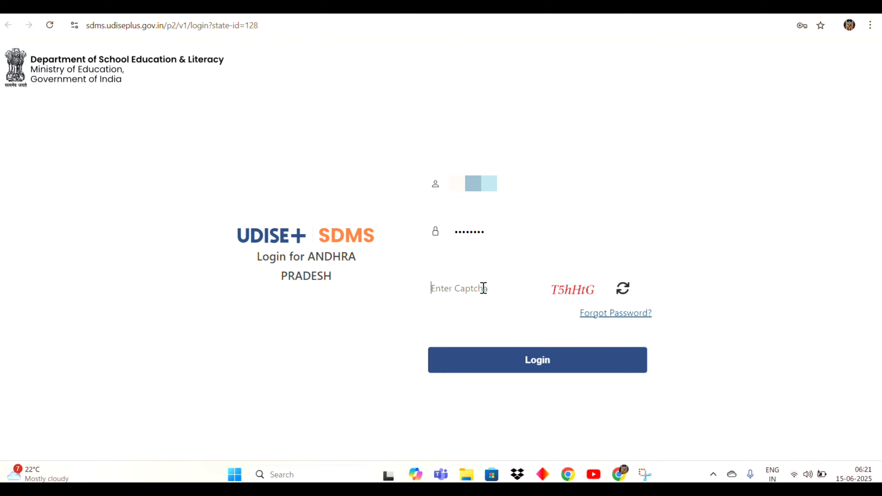
pyautogui.write('T5hHtG')
pyautogui.click(543, 361)
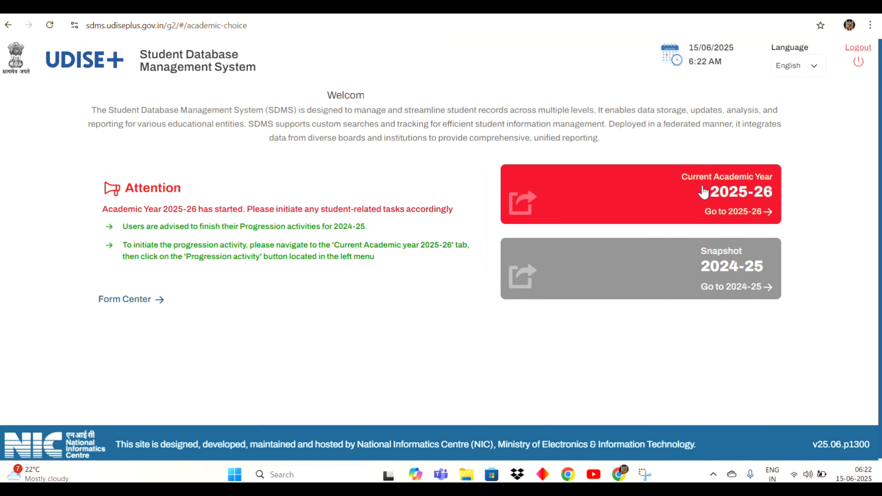
# - Open Current Academic Year 2025-26, dismiss the School Information notice, and scroll to the Class X rows
pyautogui.click(716, 197)
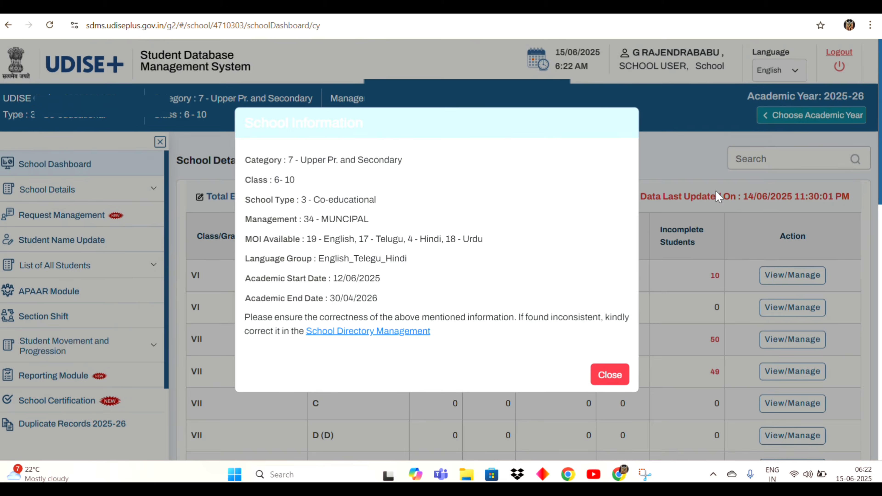
pyautogui.click(601, 377)
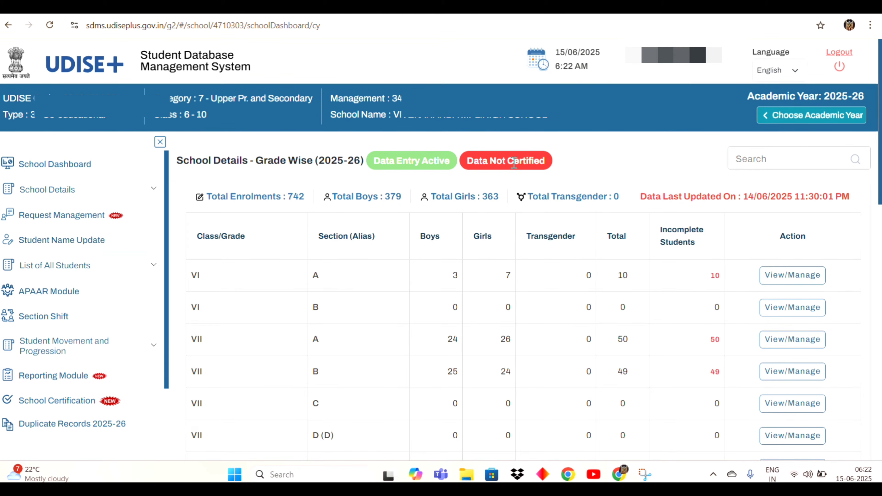
pyautogui.scroll(-1, 523, 159)
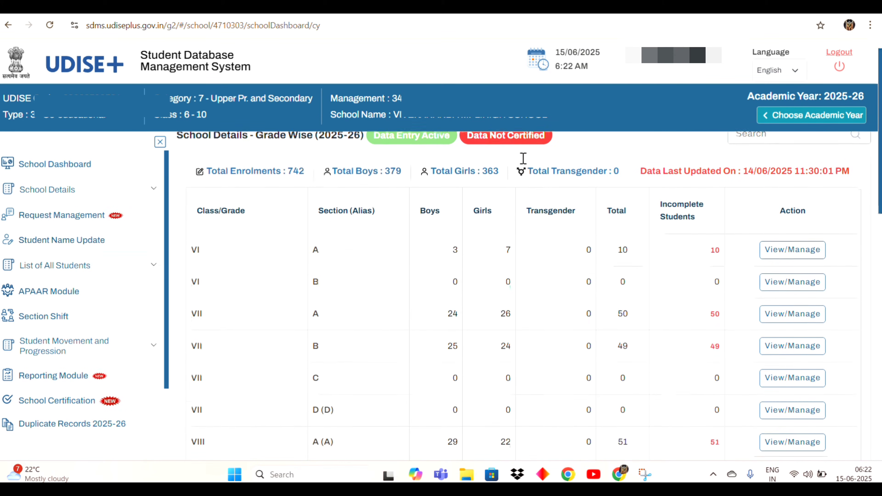
pyautogui.scroll(-2, 523, 158)
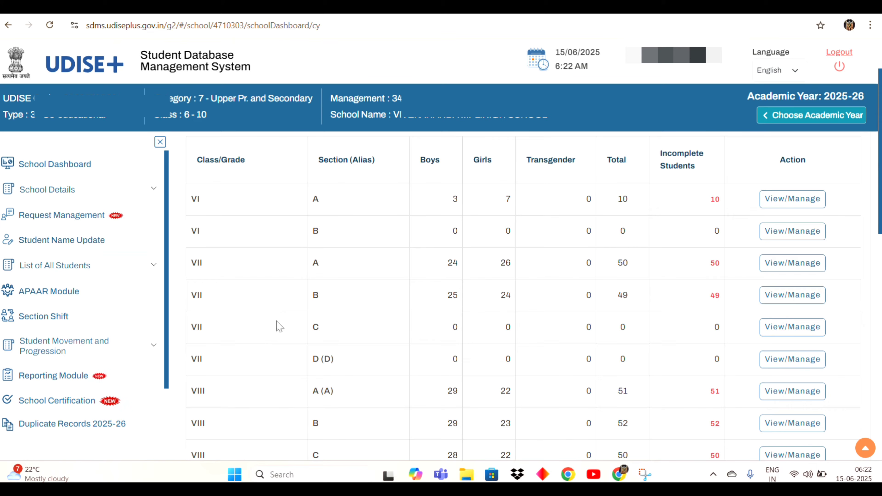
pyautogui.scroll(-3, 288, 311)
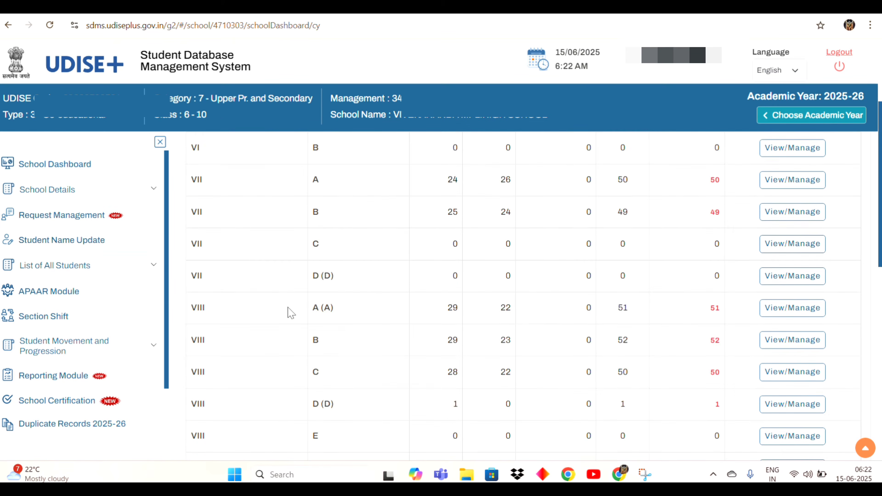
pyautogui.scroll(-10, 291, 311)
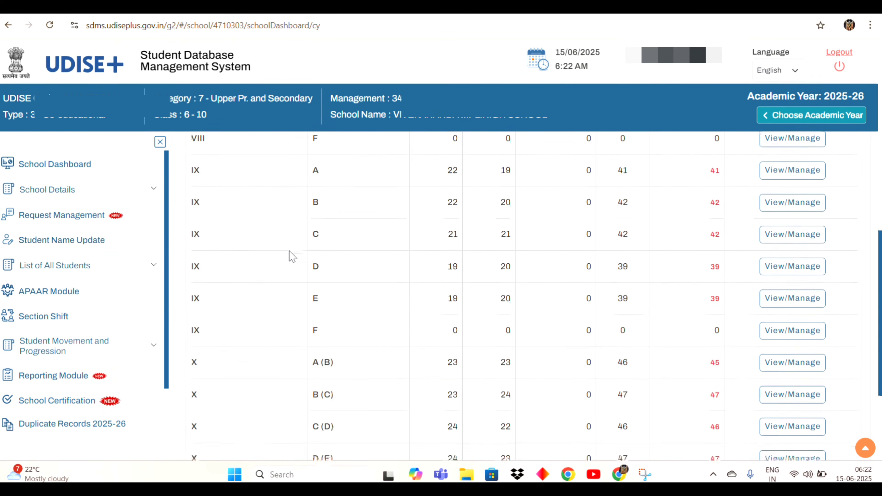
pyautogui.scroll(10, 291, 254)
pyautogui.scroll(-5, 293, 249)
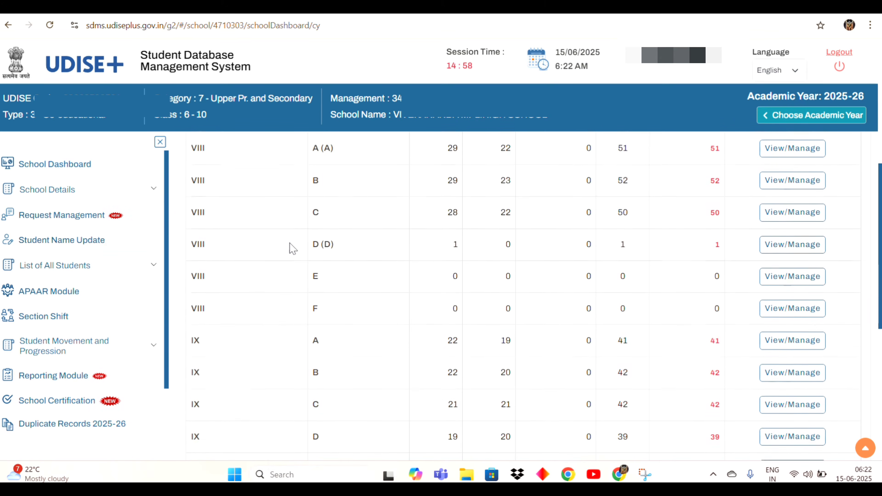
pyautogui.scroll(-7, 289, 245)
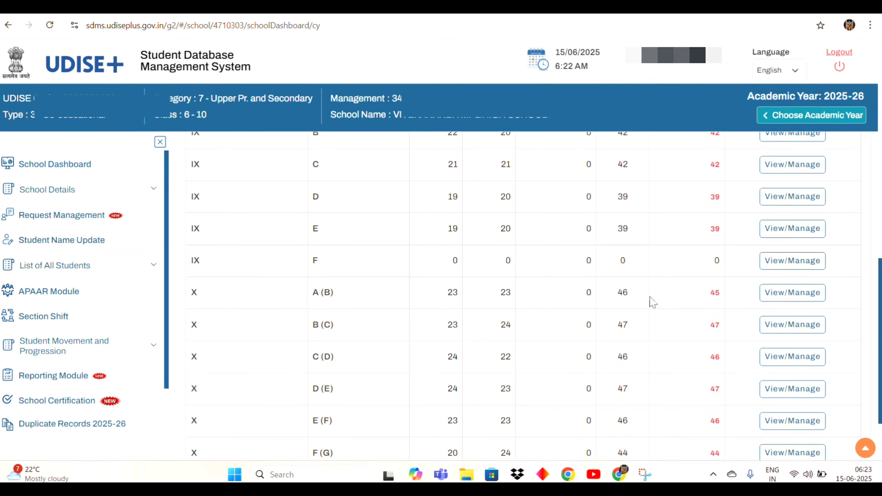
# - Open View/Manage for Class X section A and review the students' entry statuses
pyautogui.click(793, 296)
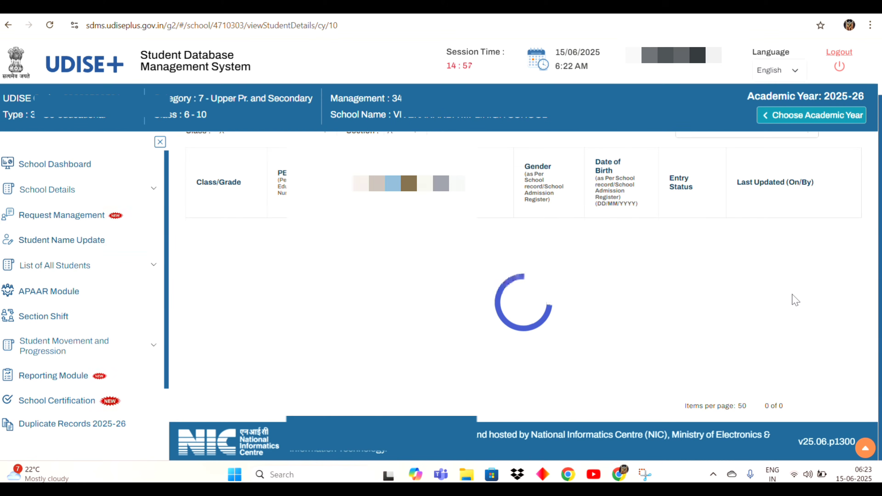
pyautogui.scroll(-15, 795, 299)
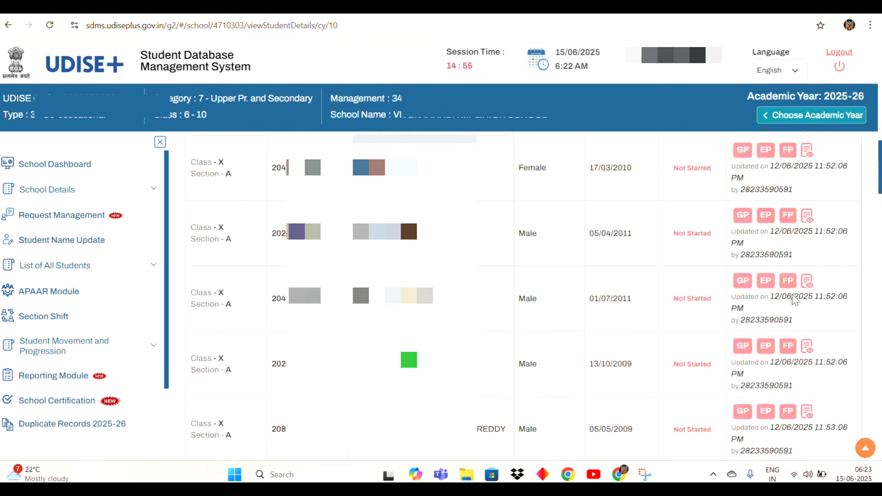
pyautogui.scroll(-10, 803, 239)
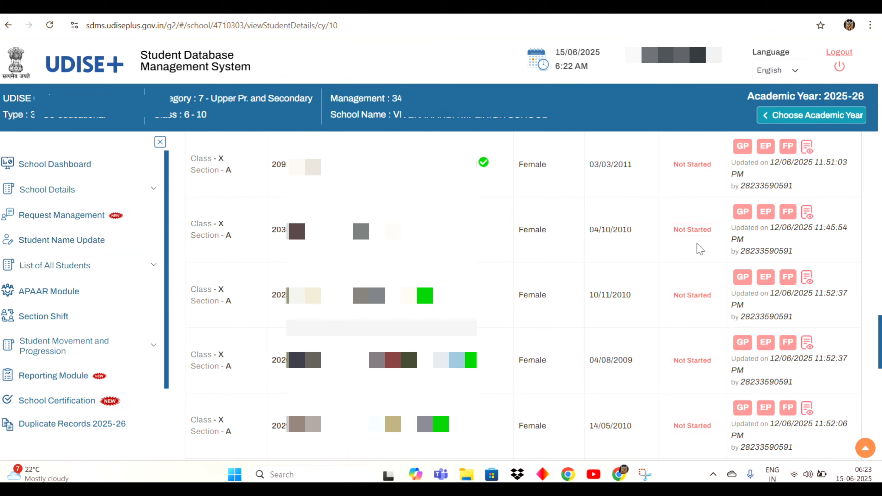
pyautogui.scroll(15, 721, 247)
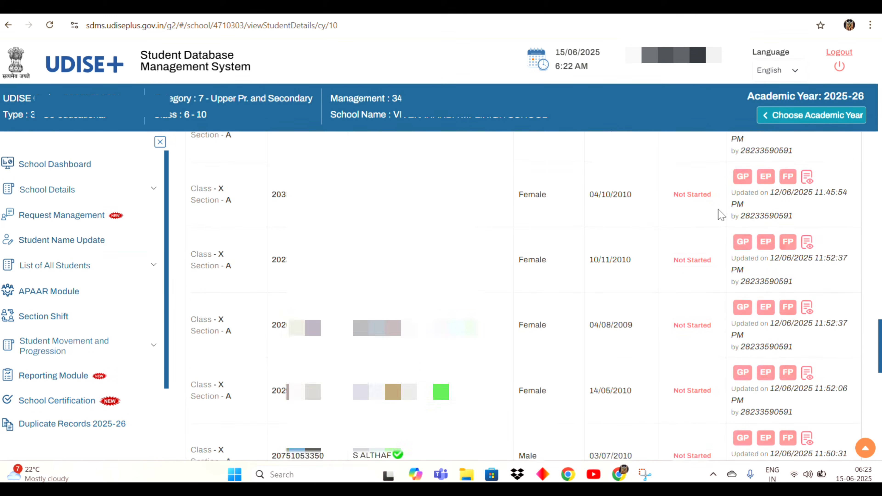
pyautogui.scroll(15, 719, 214)
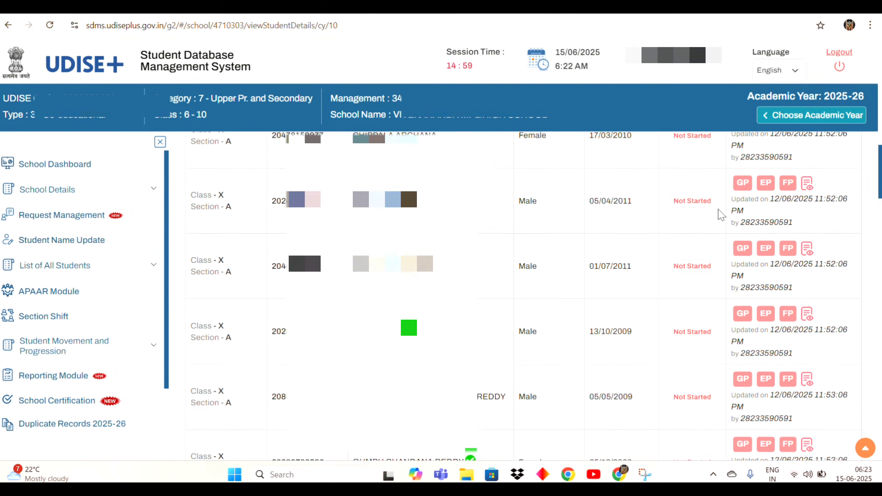
pyautogui.scroll(5, 719, 214)
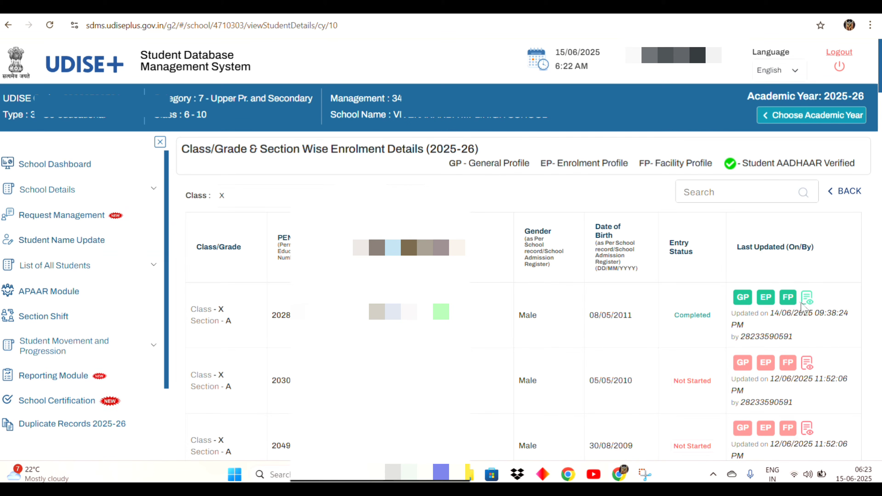
pyautogui.scroll(-2, 751, 314)
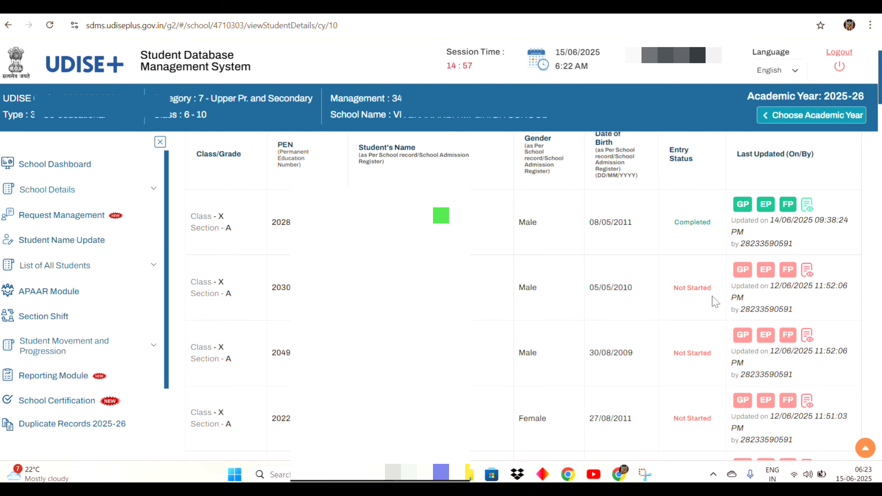
# - Review and save the second Class X student's General Profile, confirming 'General data updated successfully'
pyautogui.click(743, 270)
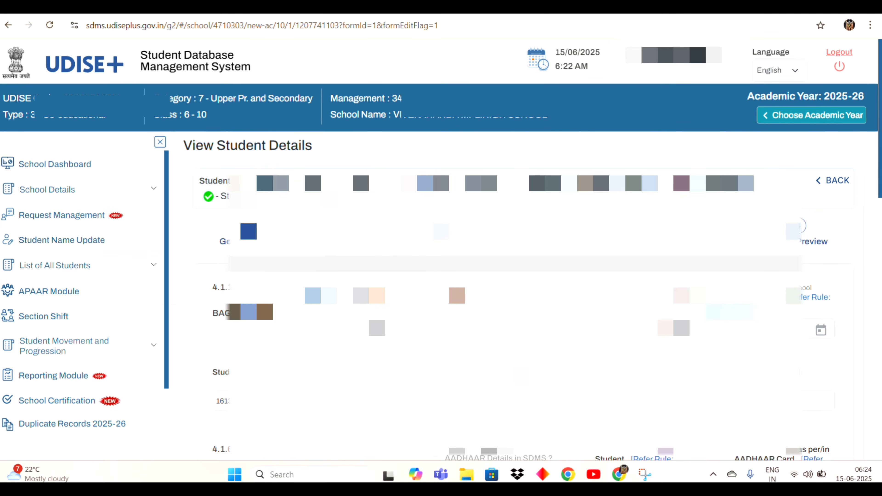
pyautogui.scroll(-2, 520, 296)
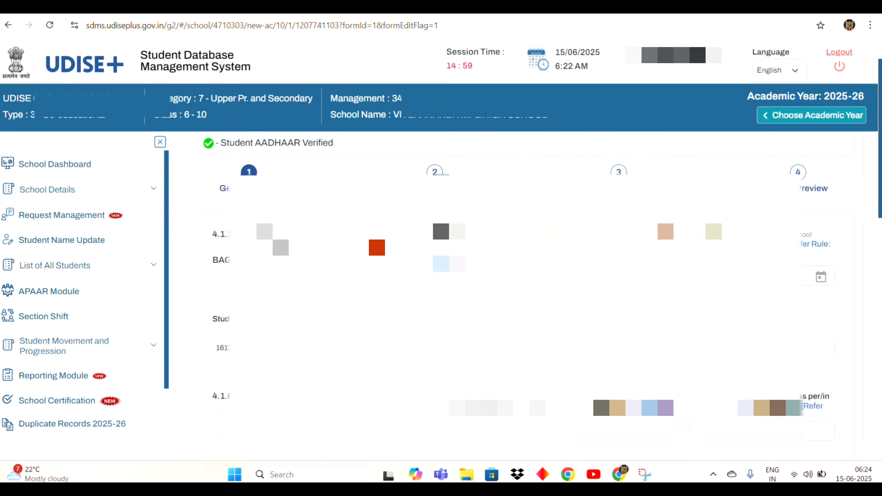
pyautogui.scroll(-2, 520, 295)
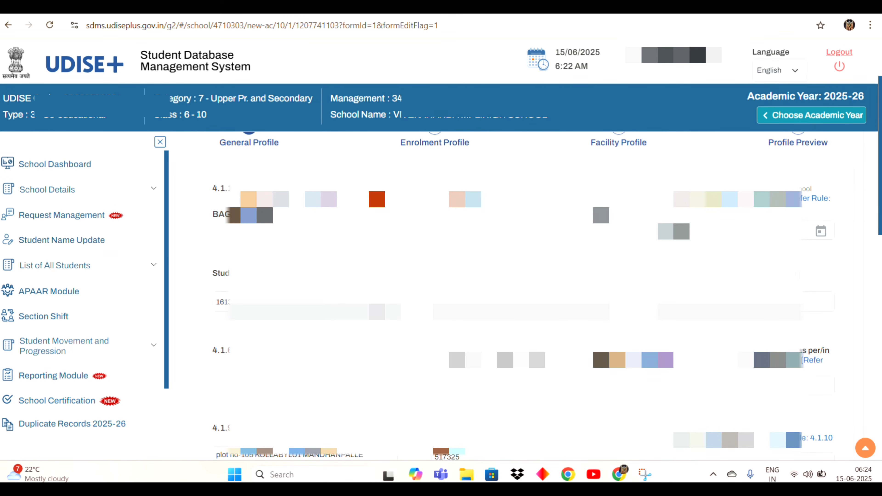
pyautogui.scroll(4, 521, 295)
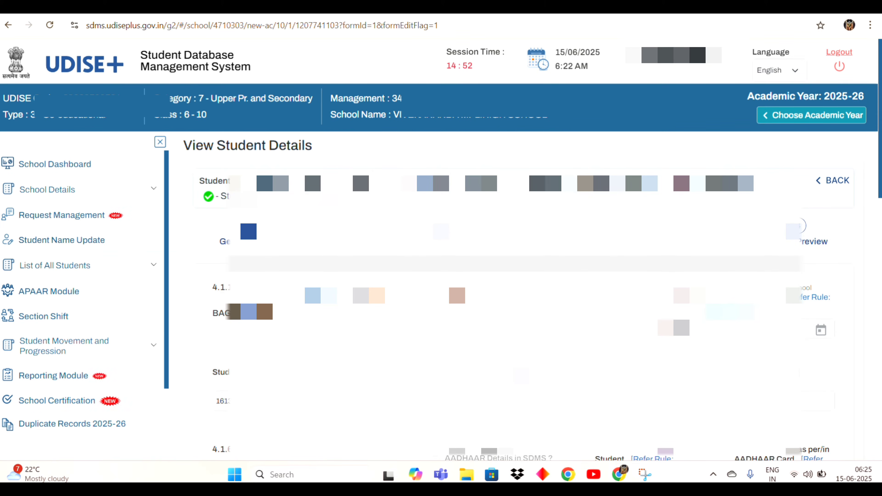
pyautogui.scroll(-4, 520, 295)
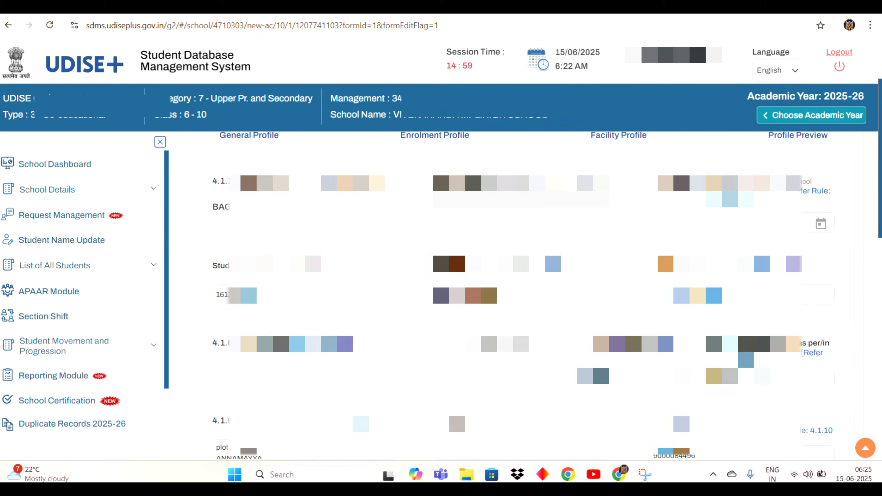
pyautogui.scroll(-5, 521, 295)
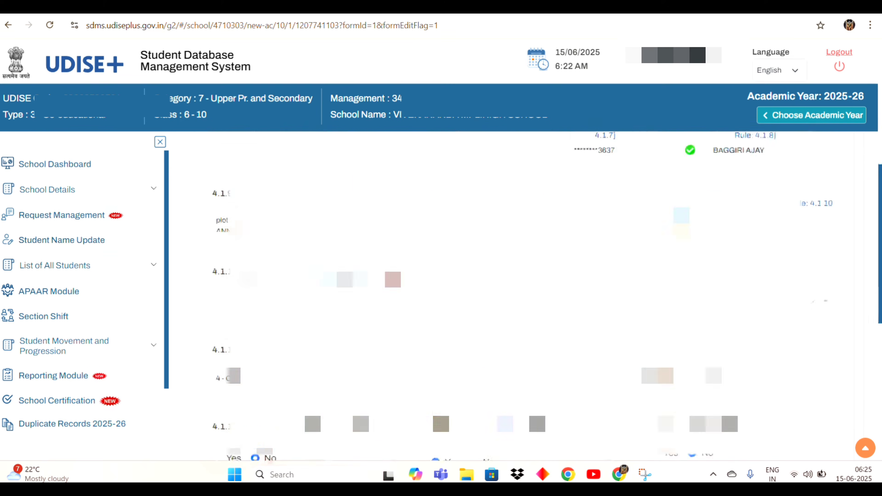
pyautogui.scroll(-5, 521, 296)
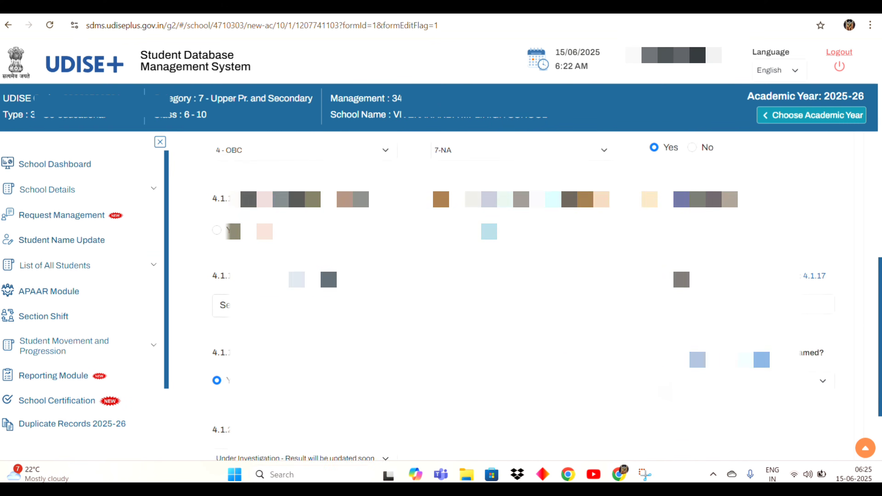
pyautogui.scroll(1, 521, 295)
pyautogui.scroll(-2, 520, 295)
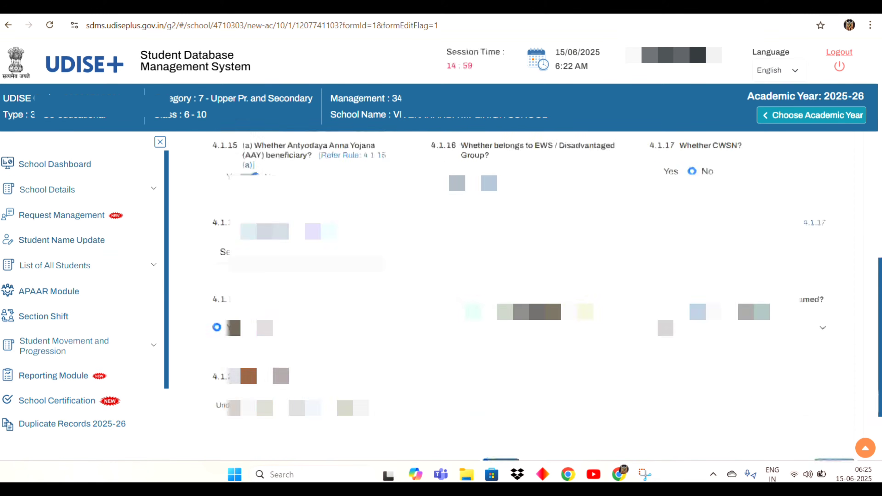
pyautogui.scroll(-2, 521, 295)
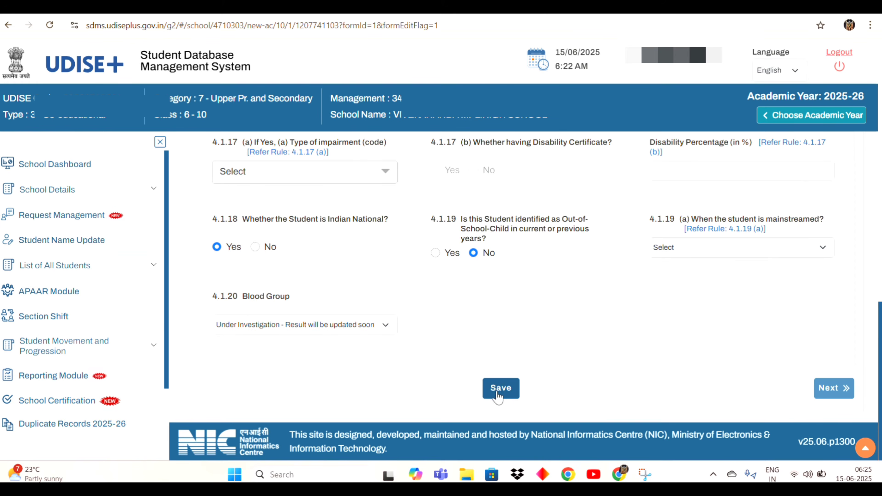
pyautogui.click(499, 389)
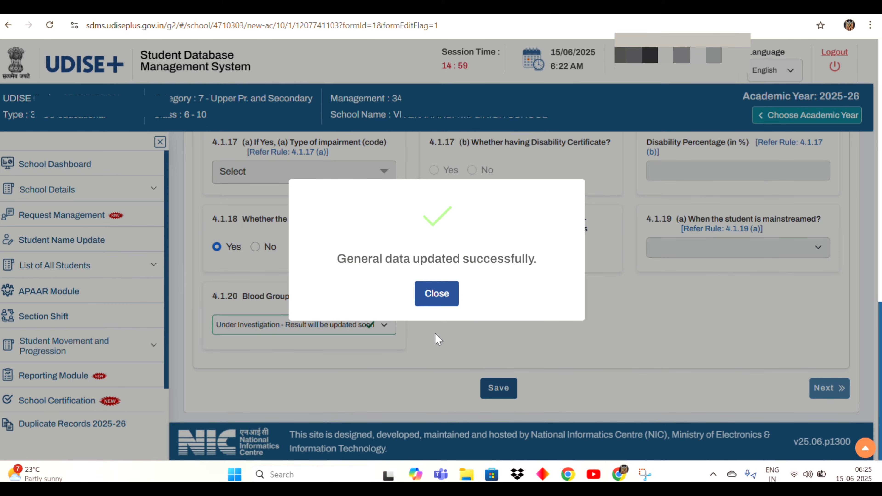
pyautogui.click(437, 294)
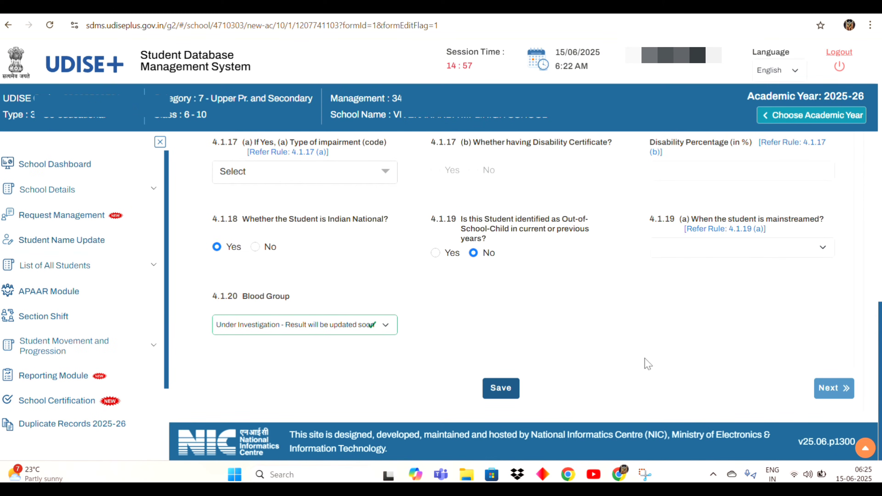
# - Review and save the student's Enrolment Profile, then continue to the Facility Profile
pyautogui.click(837, 389)
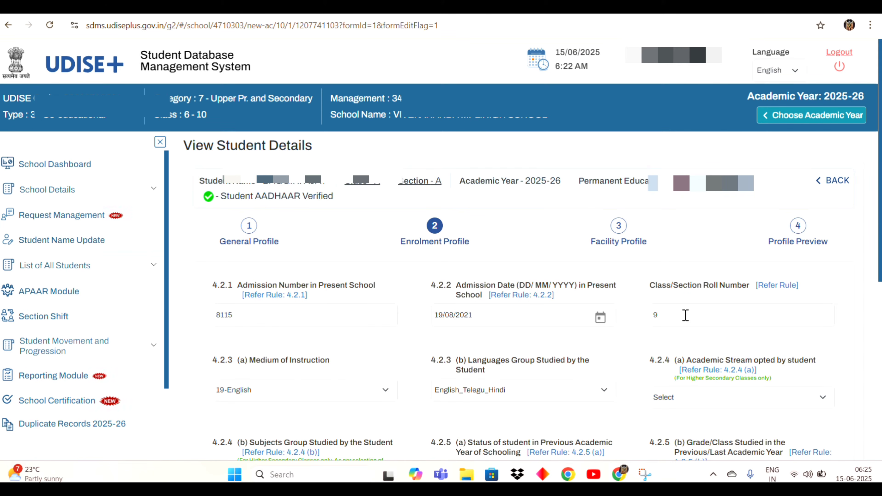
pyautogui.scroll(-3, 691, 315)
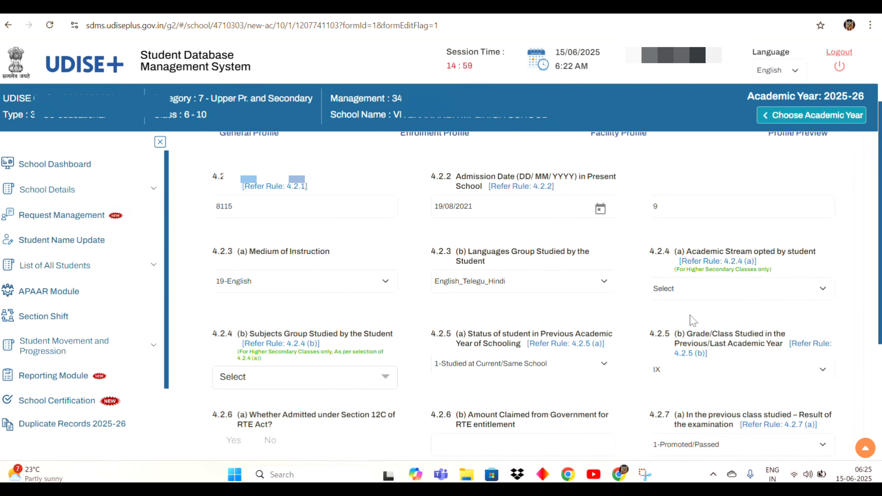
pyautogui.scroll(-4, 666, 326)
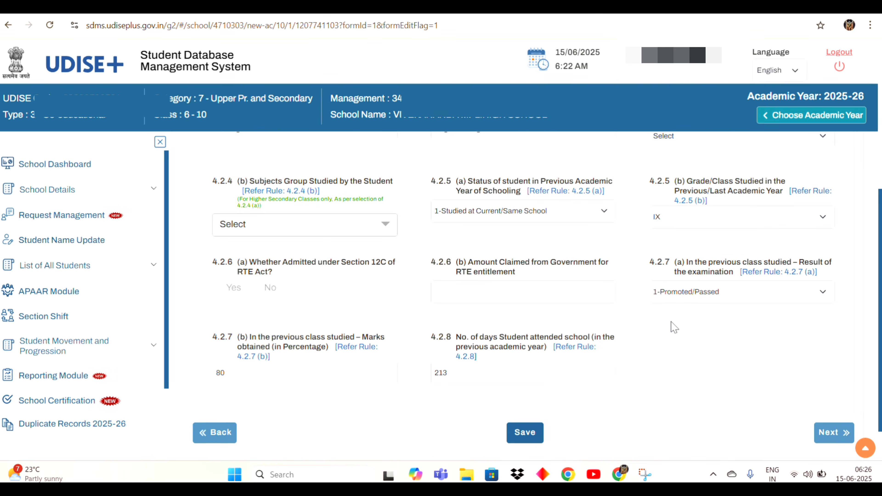
pyautogui.scroll(-1, 673, 327)
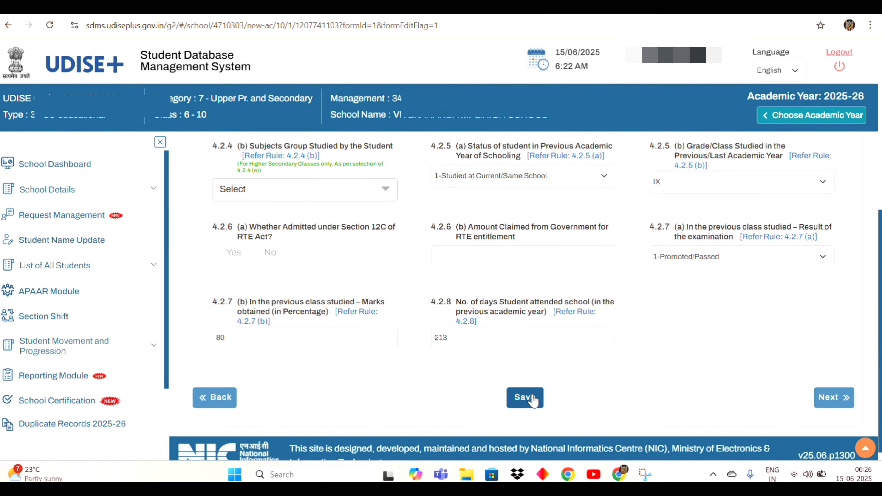
pyautogui.click(533, 400)
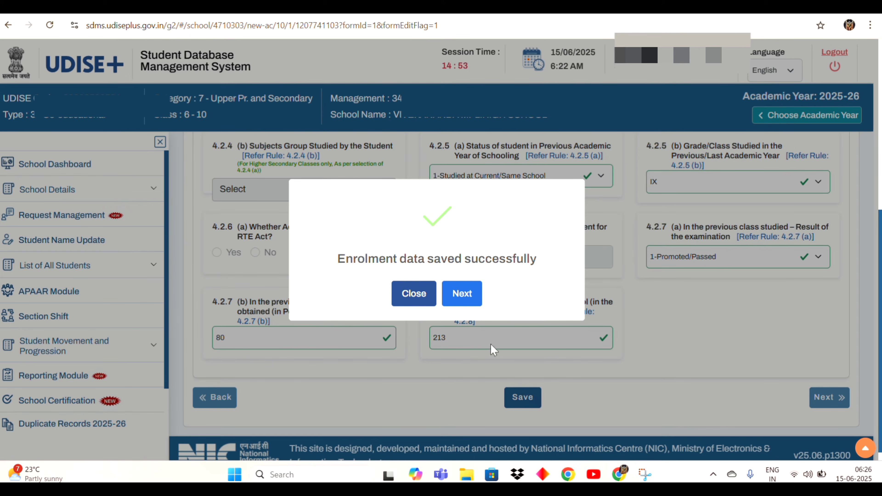
pyautogui.click(464, 294)
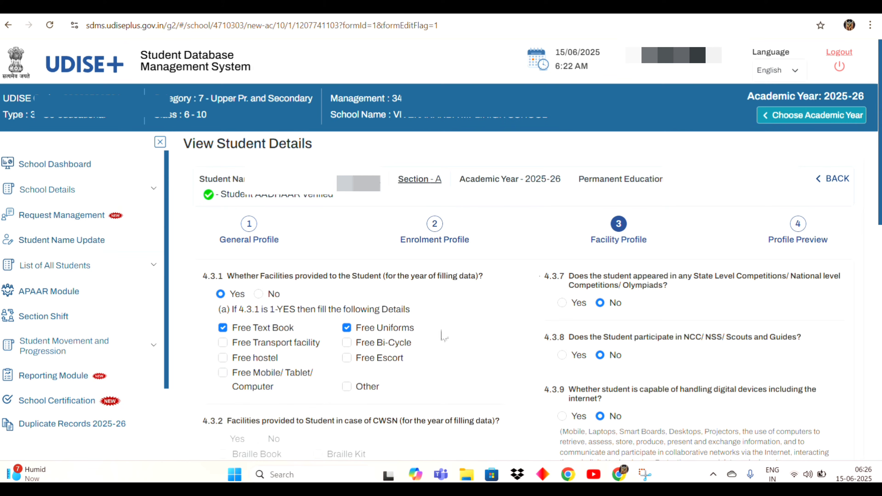
pyautogui.scroll(-1, 445, 365)
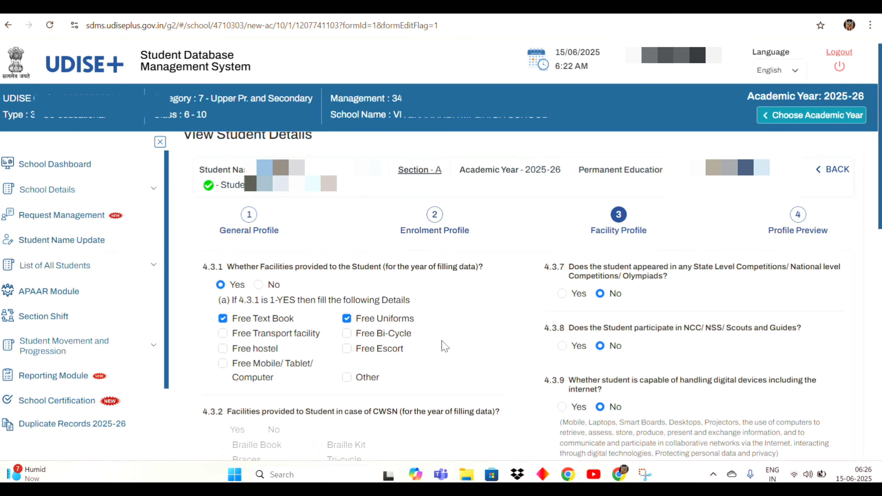
pyautogui.scroll(-1, 655, 307)
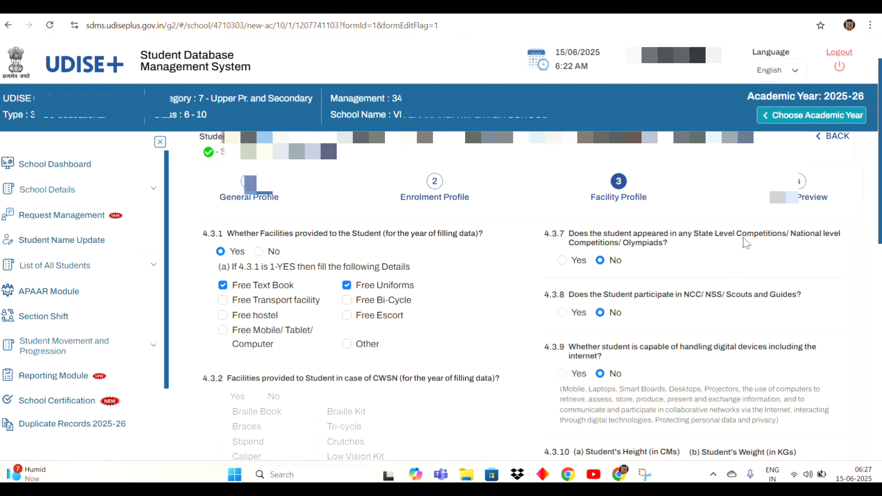
pyautogui.click(562, 261)
pyautogui.click(600, 262)
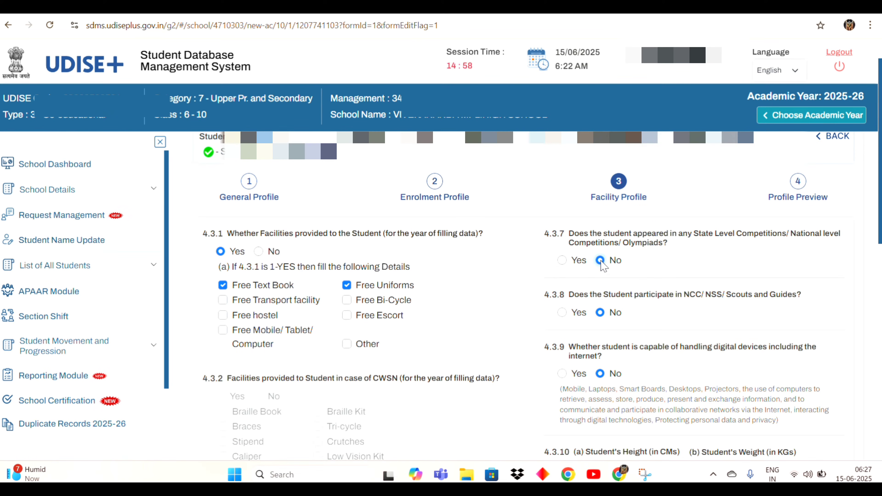
pyautogui.scroll(-1, 603, 267)
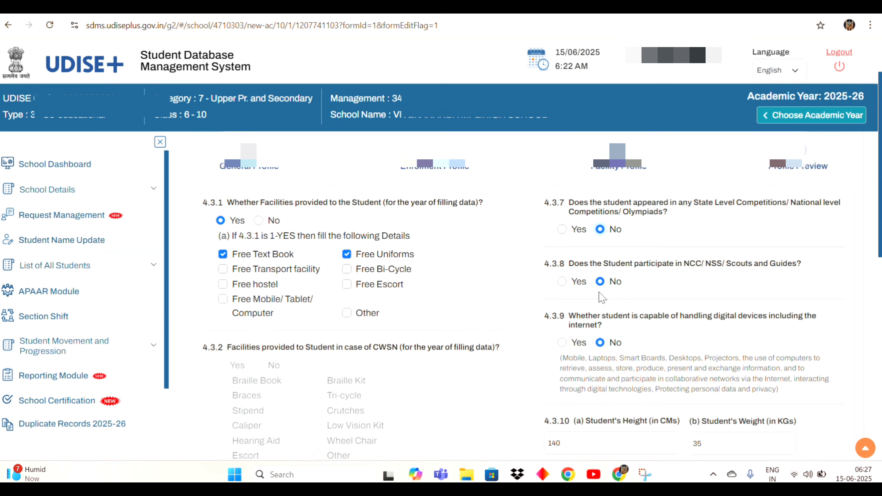
pyautogui.scroll(-2, 622, 318)
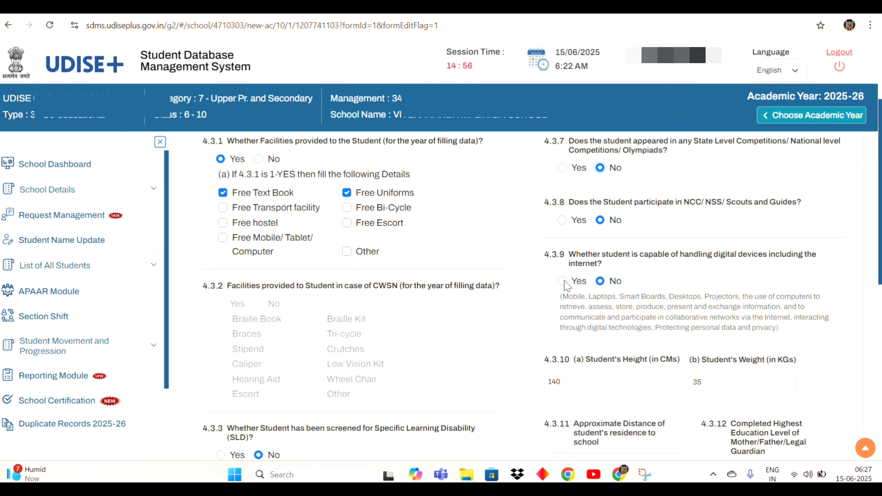
pyautogui.scroll(-3, 565, 284)
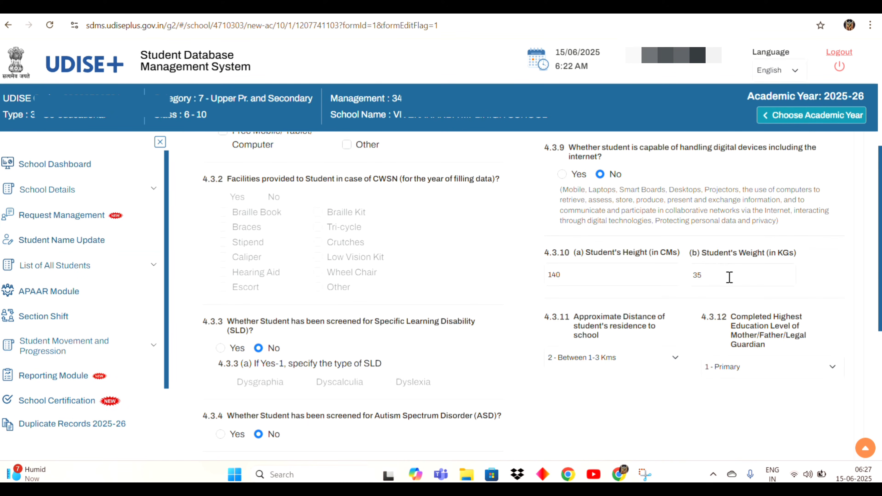
pyautogui.scroll(-2, 729, 277)
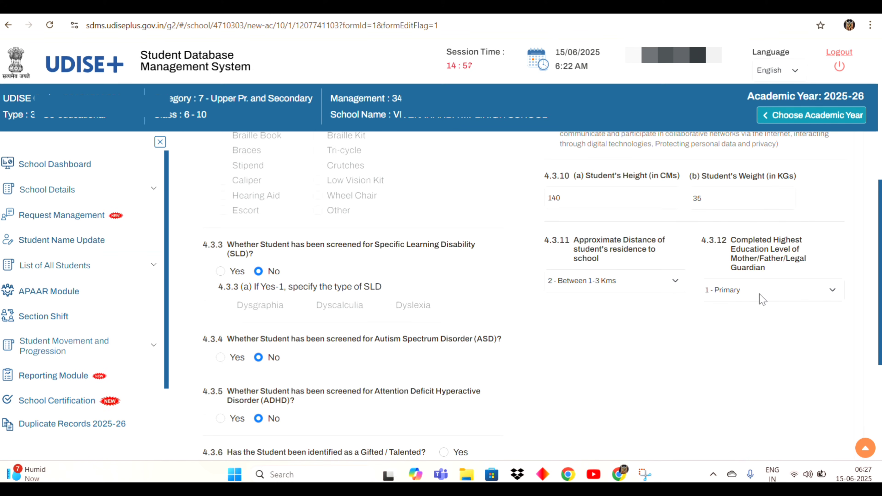
pyautogui.scroll(-1, 761, 298)
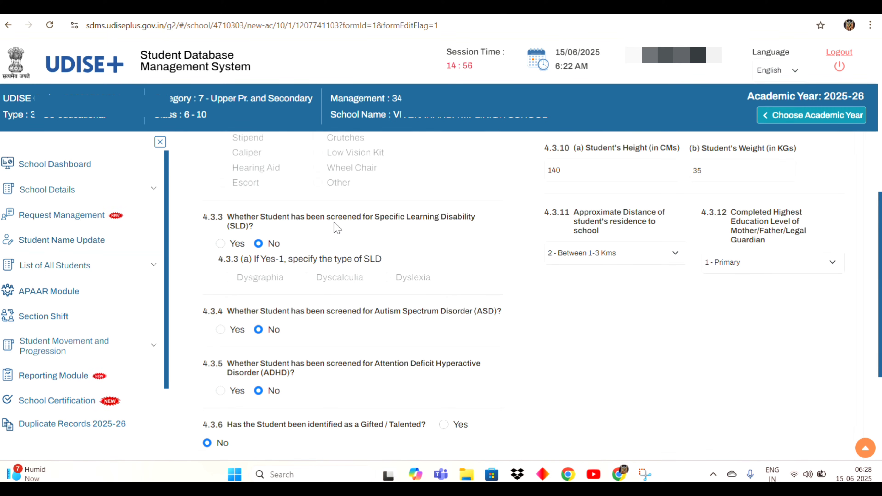
pyautogui.scroll(-2, 334, 205)
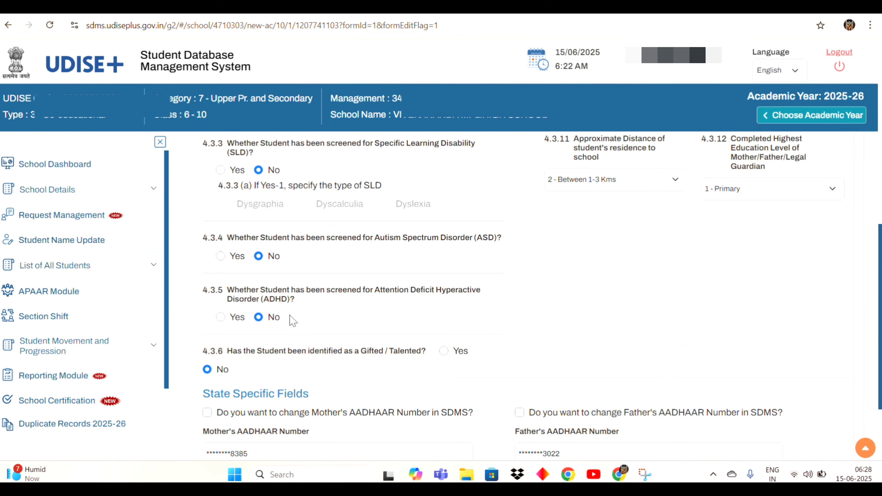
pyautogui.scroll(-1, 292, 321)
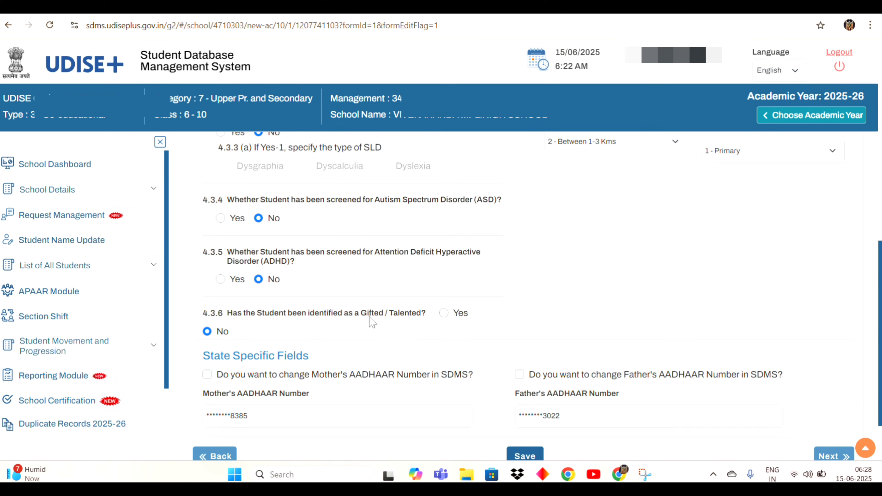
pyautogui.scroll(-2, 371, 321)
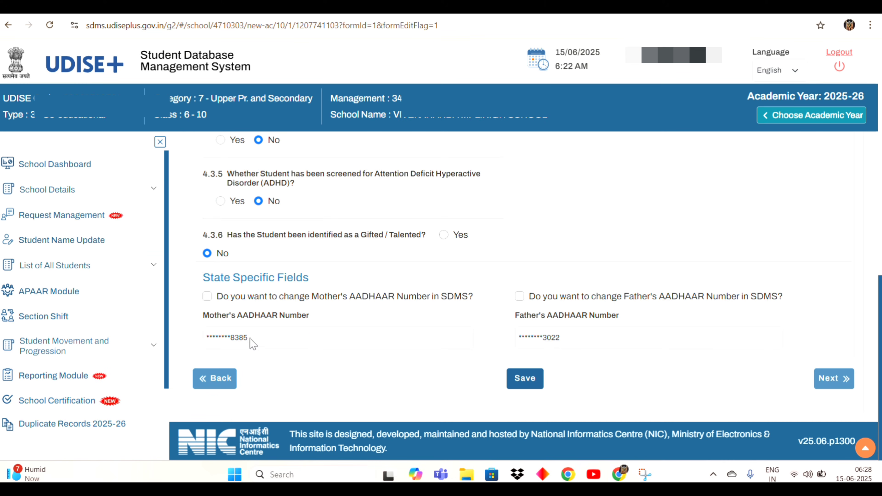
pyautogui.click(207, 297)
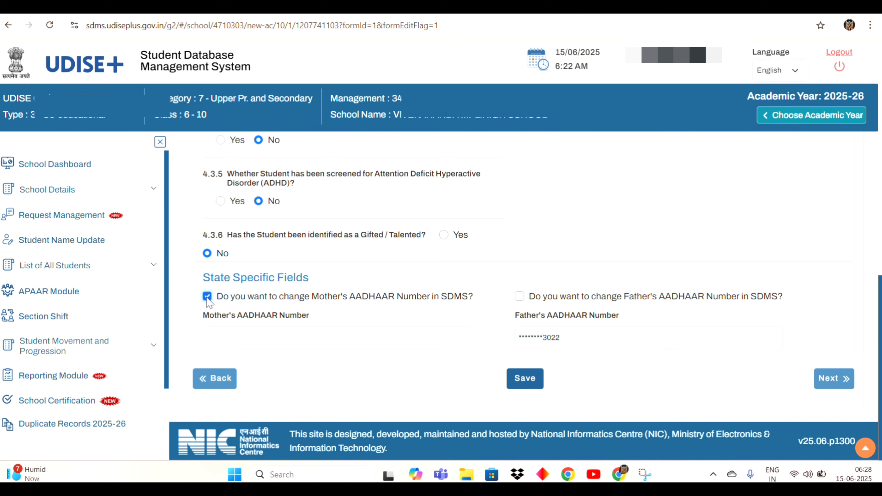
pyautogui.click(208, 297)
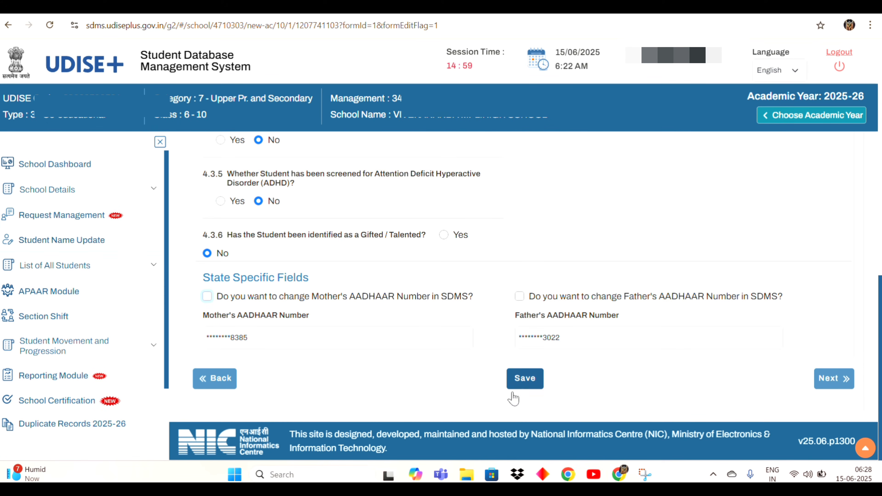
# - Save the student's Facility Profile and proceed to the Profile Preview
pyautogui.click(529, 381)
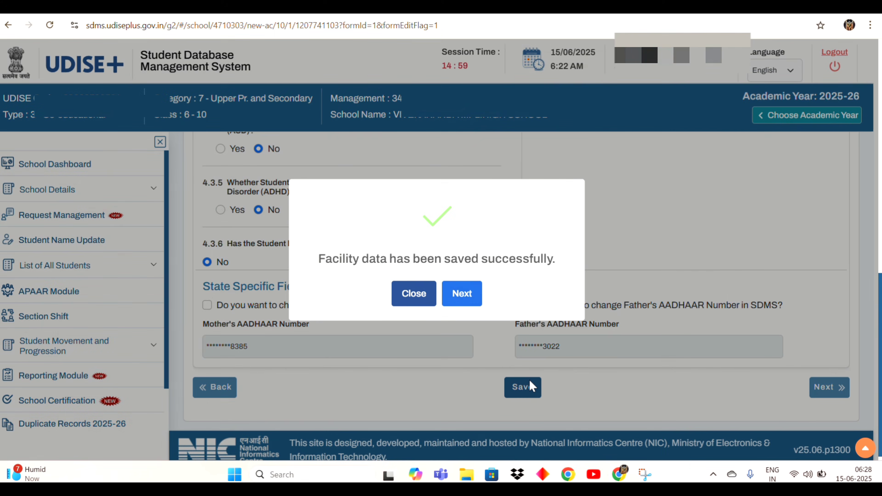
pyautogui.click(412, 299)
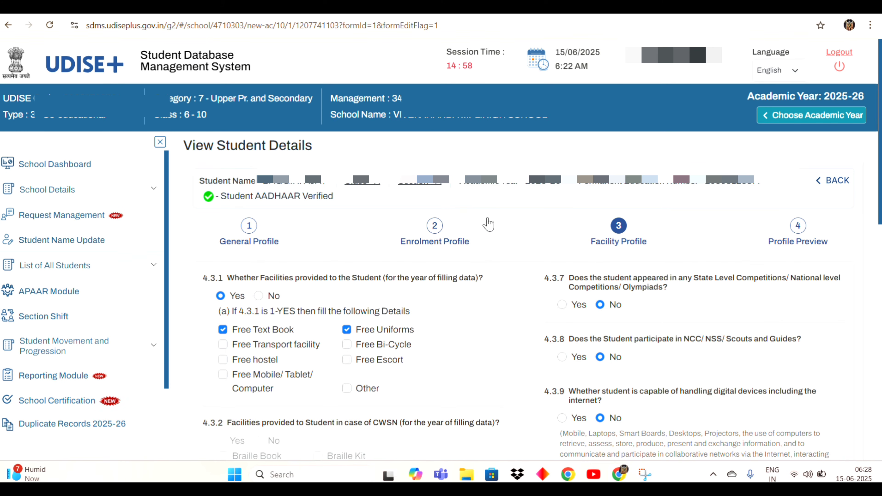
pyautogui.scroll(-15, 620, 254)
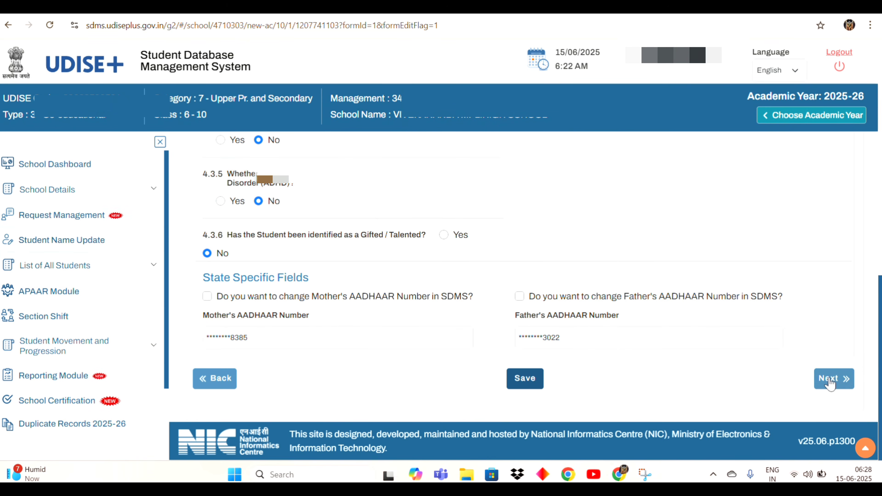
pyautogui.click(822, 378)
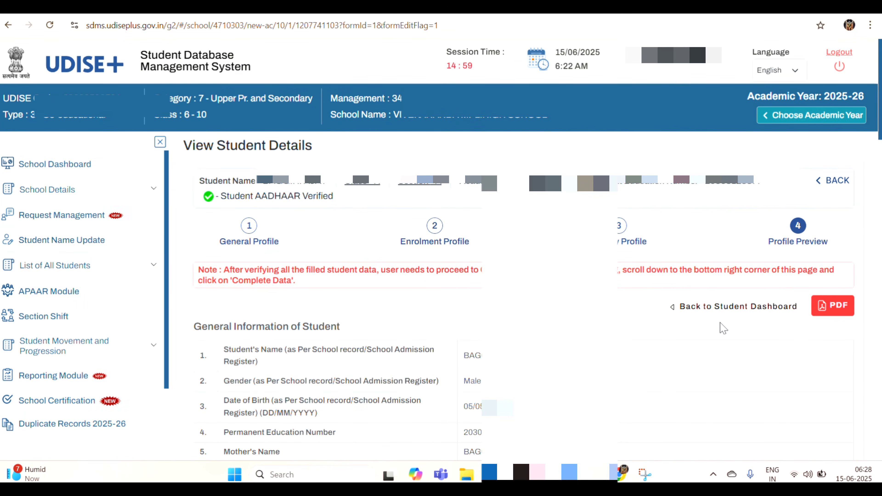
# - Review the Profile Preview, then confirm Complete Data for the student
pyautogui.scroll(-15, 722, 327)
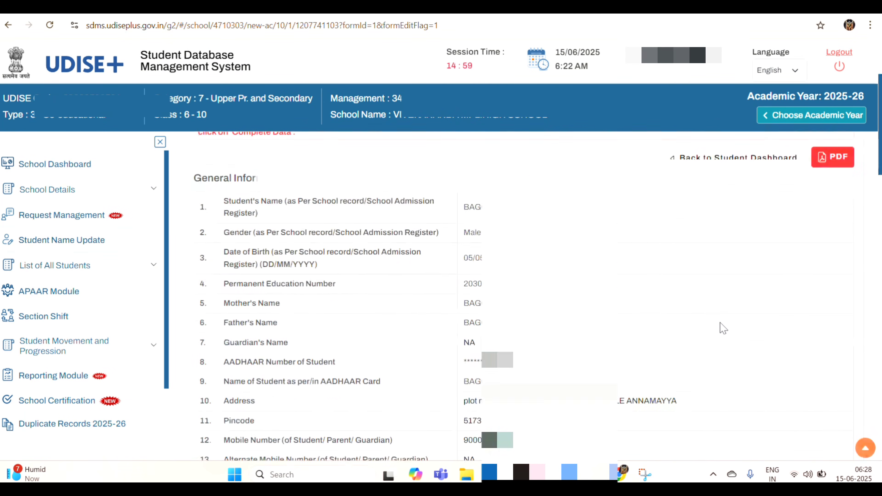
pyautogui.scroll(-15, 723, 328)
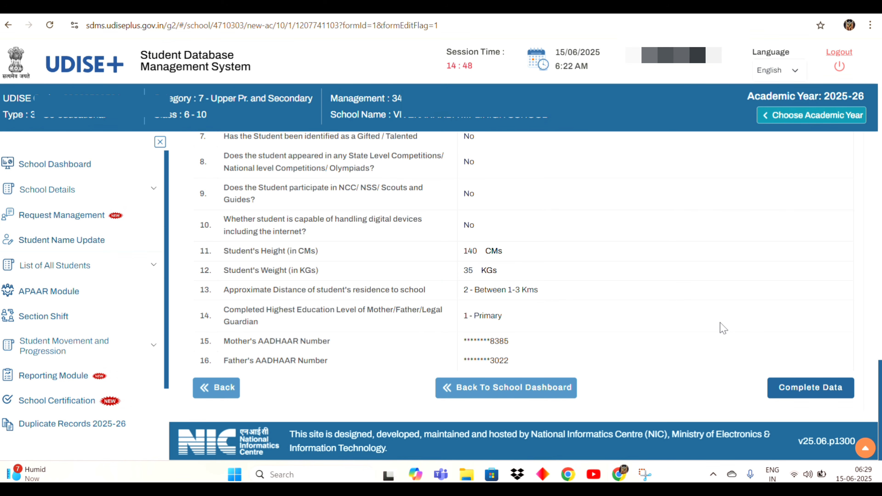
pyautogui.click(798, 392)
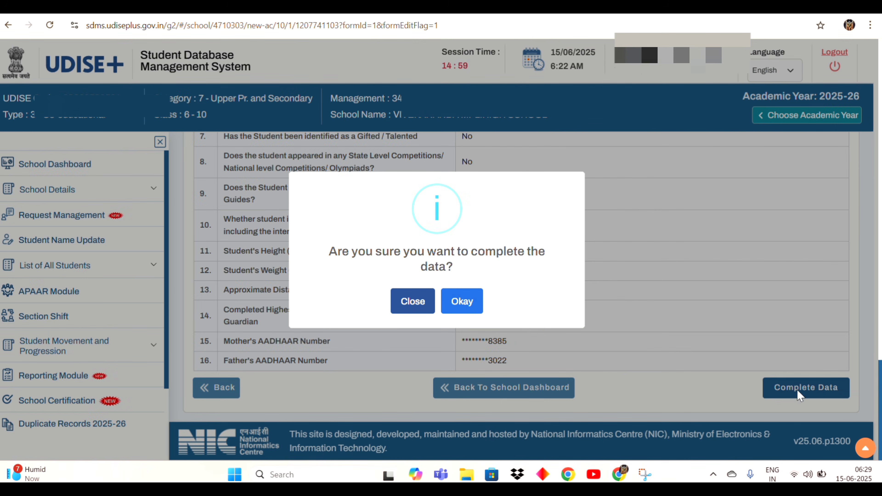
pyautogui.click(462, 302)
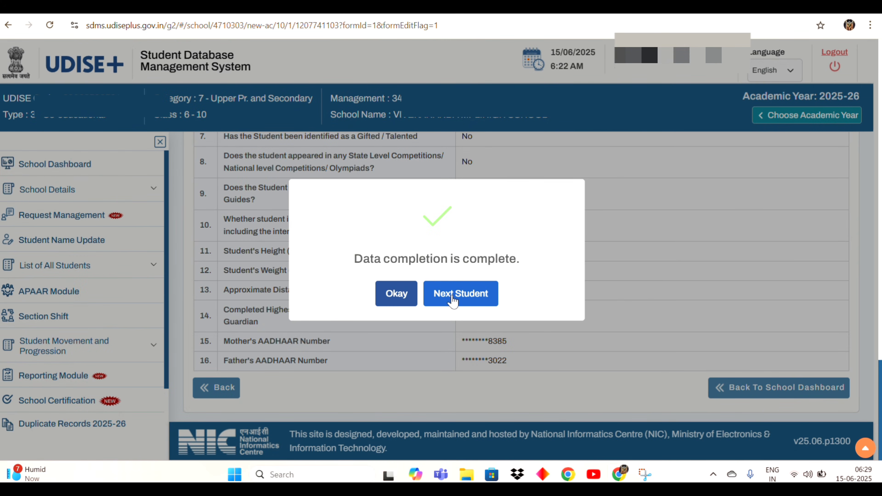
# - Go back from the completion dialog to the Class X section A student list
pyautogui.click(452, 301)
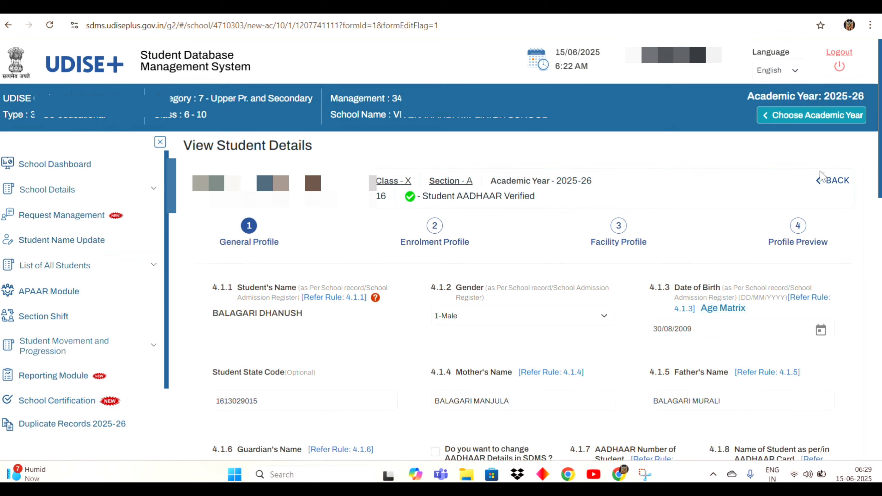
pyautogui.click(828, 188)
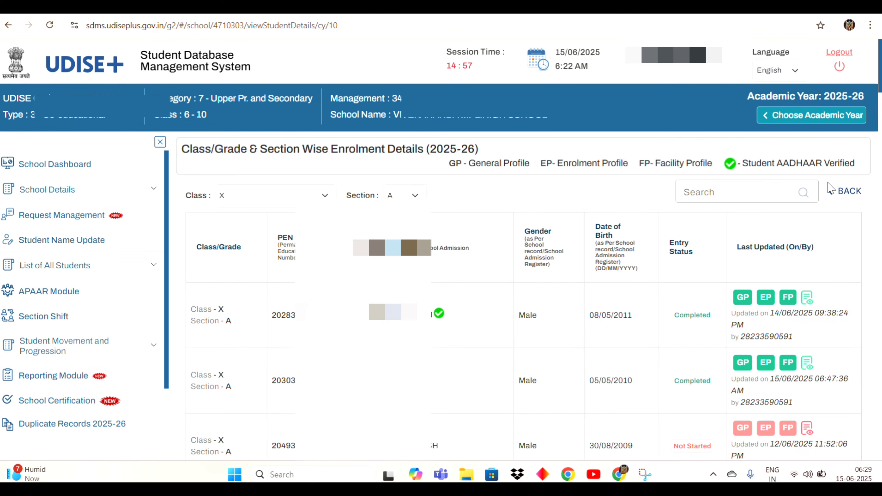
pyautogui.scroll(-1, 829, 188)
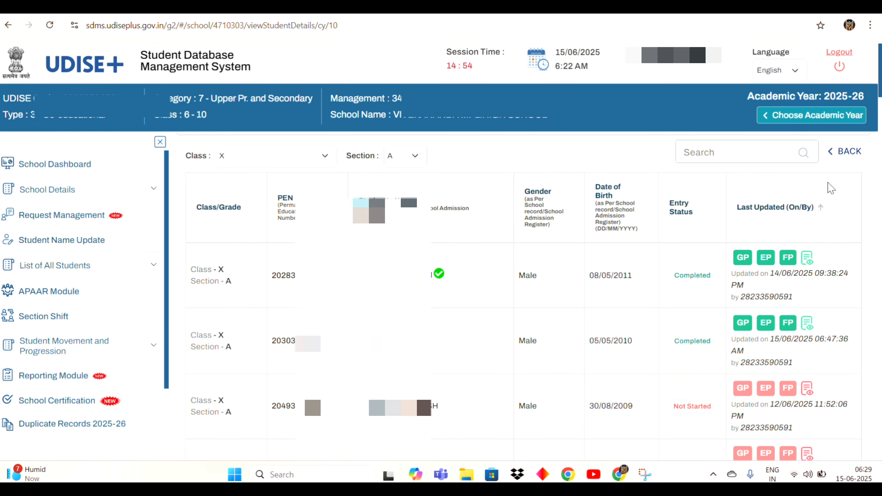
pyautogui.hotkey('alt', 'Left')
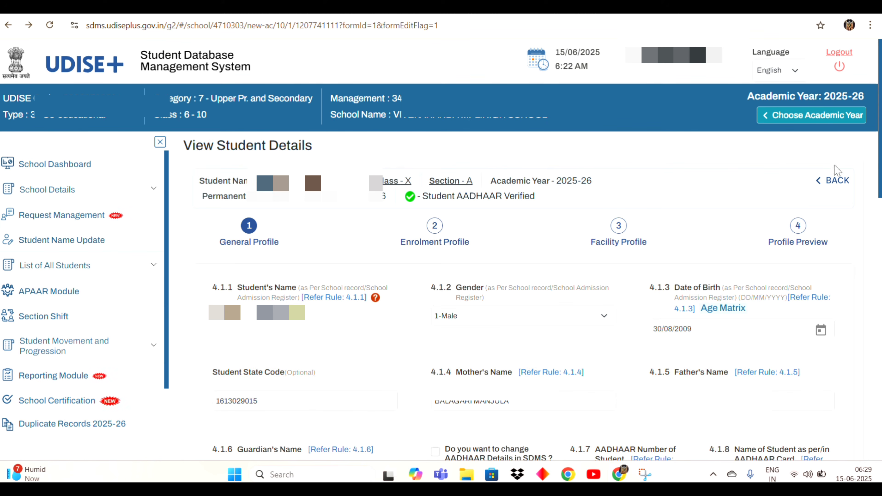
pyautogui.click(836, 181)
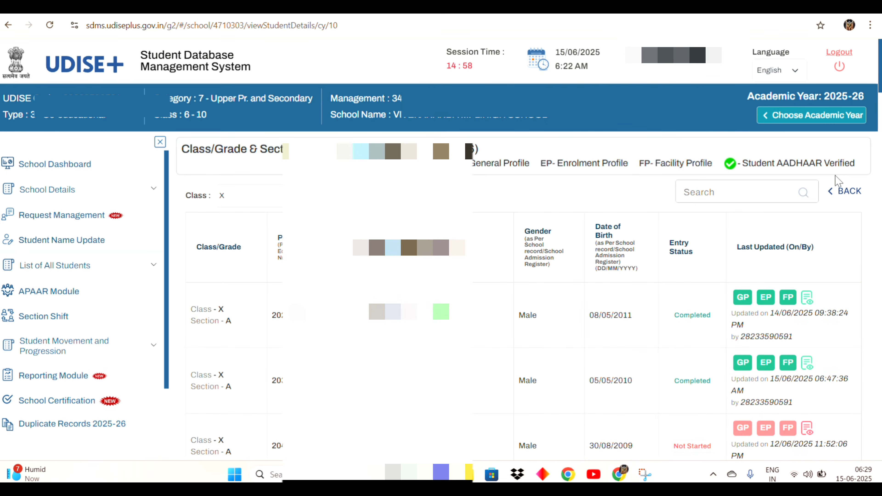
pyautogui.scroll(-5, 771, 342)
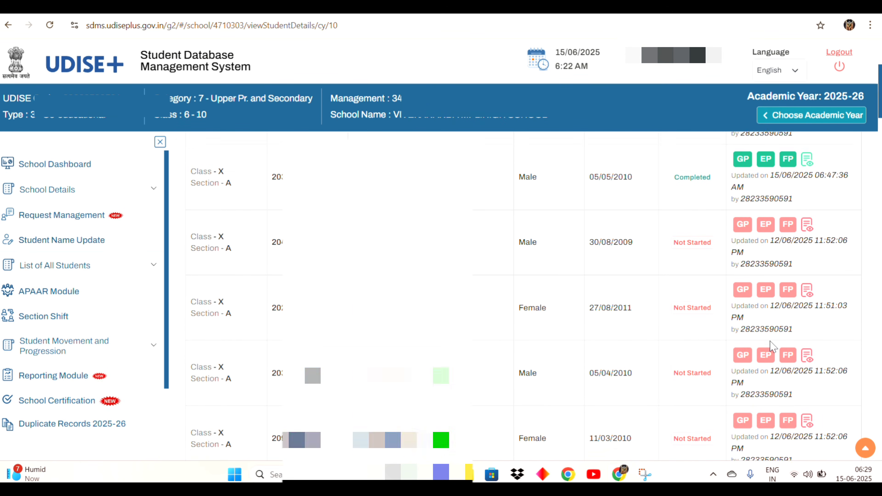